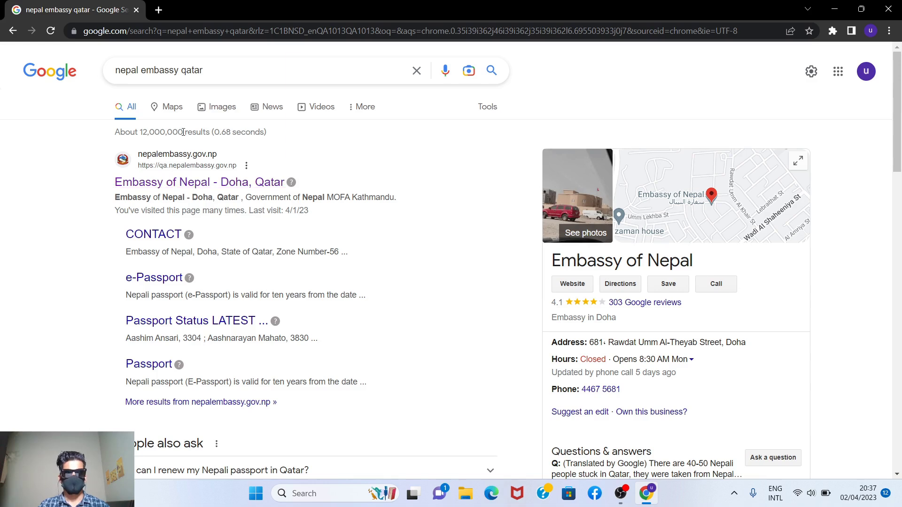
Open the e-Passport pre-enrollment portal from the Embassy of Nepal in Doha's website and start a passport Renewal application.
{"action": "left_click", "coordinate": [212, 183]}
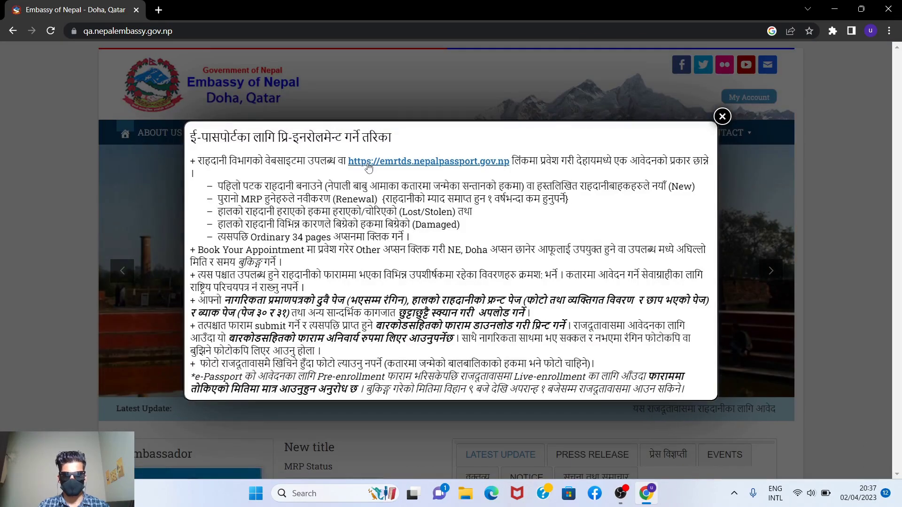
{"action": "left_click", "coordinate": [426, 161]}
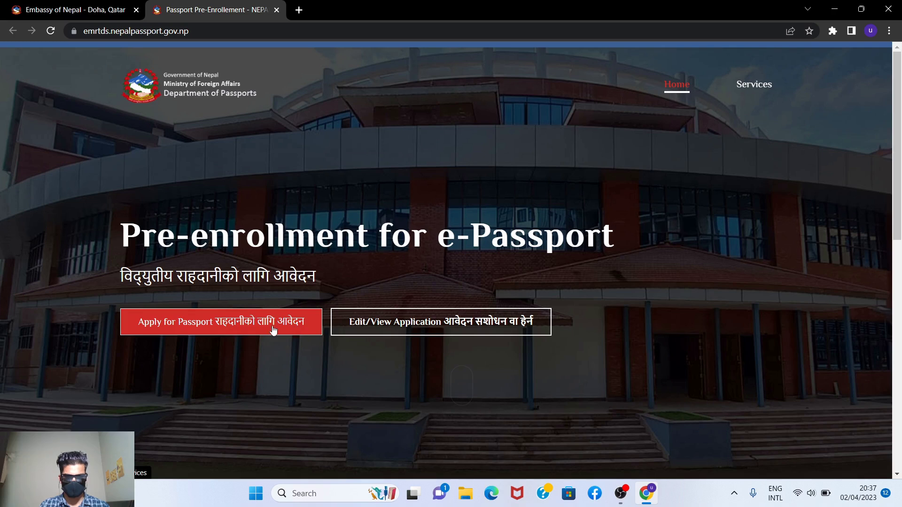
{"action": "left_click", "coordinate": [245, 327]}
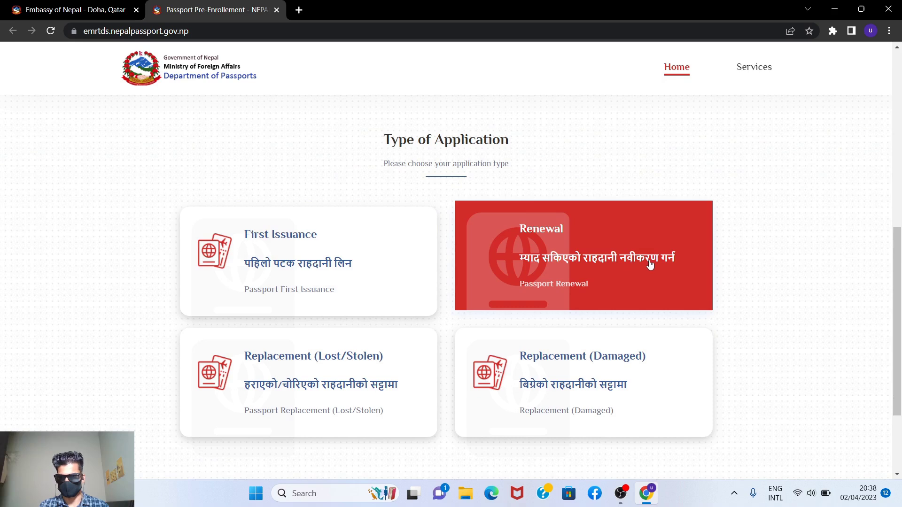
{"action": "left_click", "coordinate": [567, 263]}
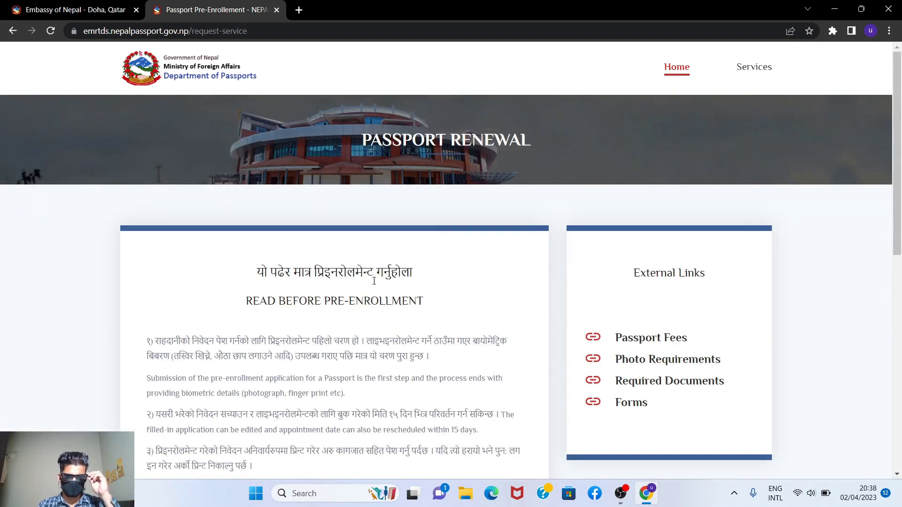
Choose the Ordinary 34 pages passport type, proceed and agree to the data privacy consent.
{"action": "scroll", "coordinate": [282, 308], "scroll_direction": "down", "scroll_amount": 2}
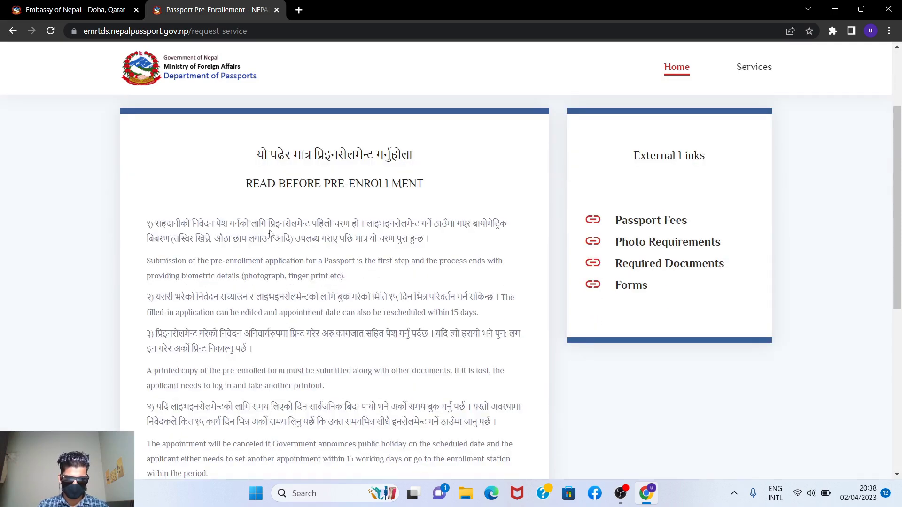
{"action": "scroll", "coordinate": [288, 293], "scroll_direction": "down", "scroll_amount": 6}
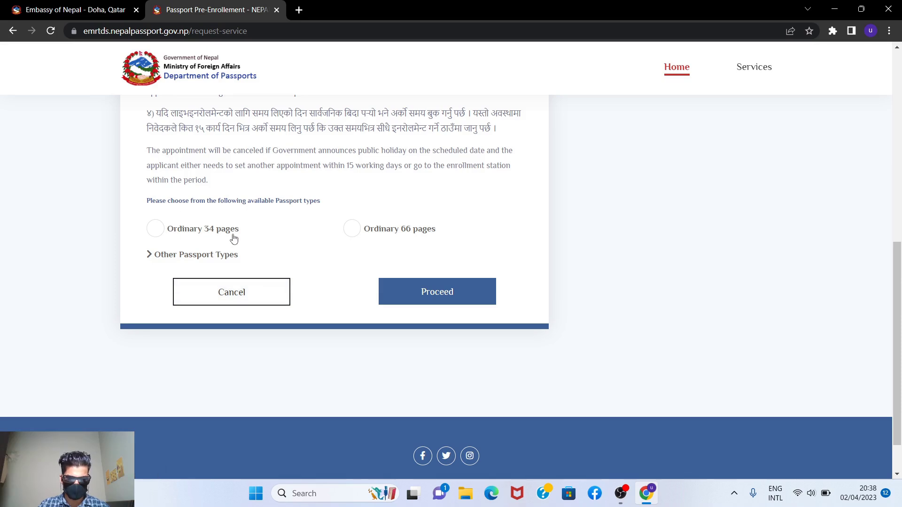
{"action": "left_click", "coordinate": [155, 230]}
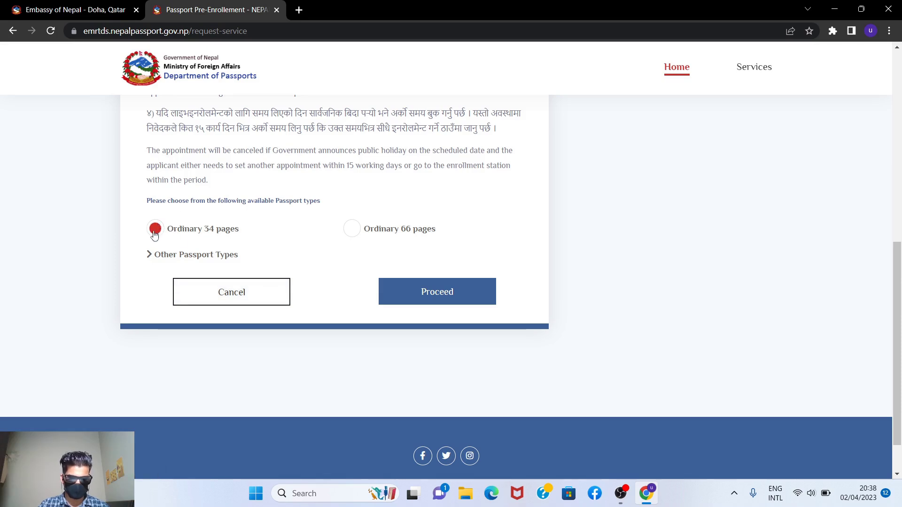
{"action": "left_click", "coordinate": [427, 292]}
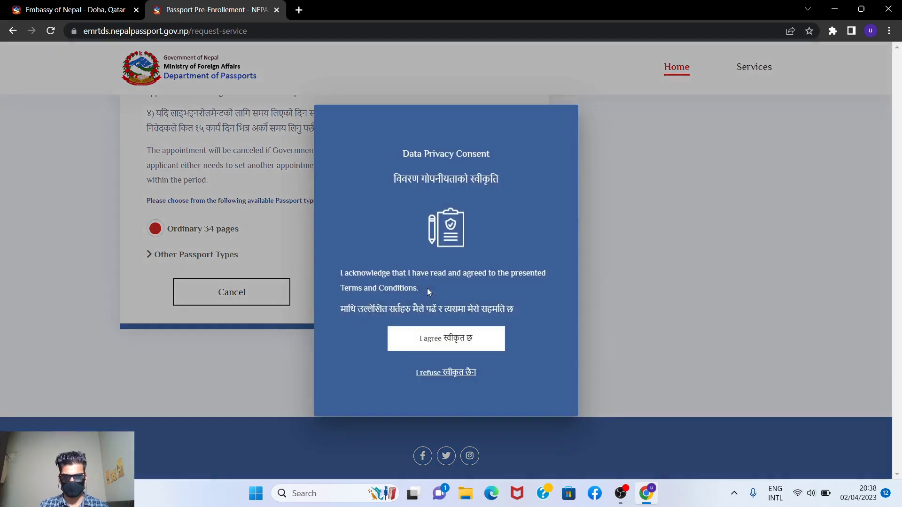
{"action": "left_click", "coordinate": [422, 348]}
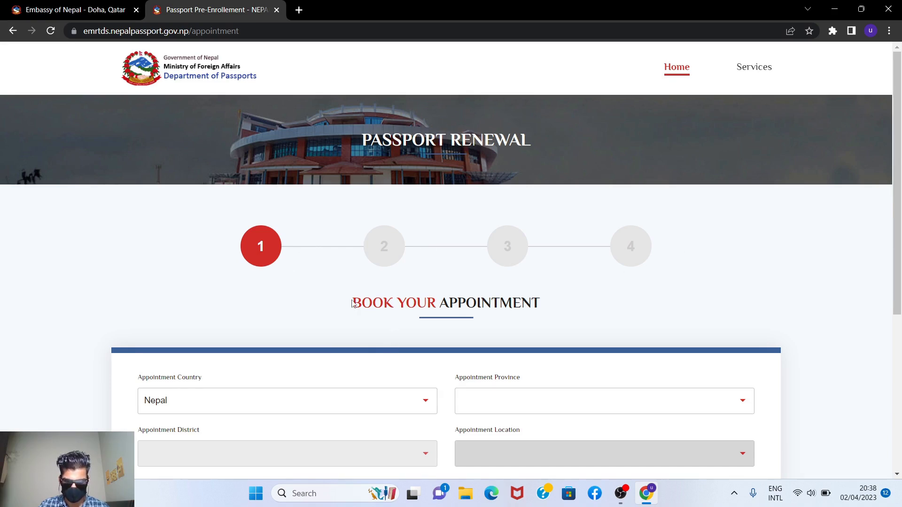
Set the appointment country to Other and the appointment location to NE, Doha.
{"action": "scroll", "coordinate": [327, 308], "scroll_direction": "down", "scroll_amount": 3}
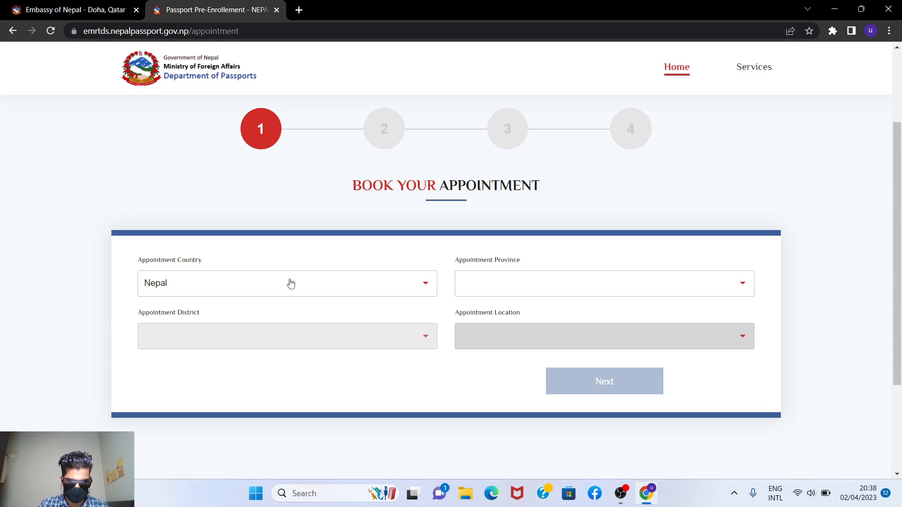
{"action": "left_click", "coordinate": [422, 289]}
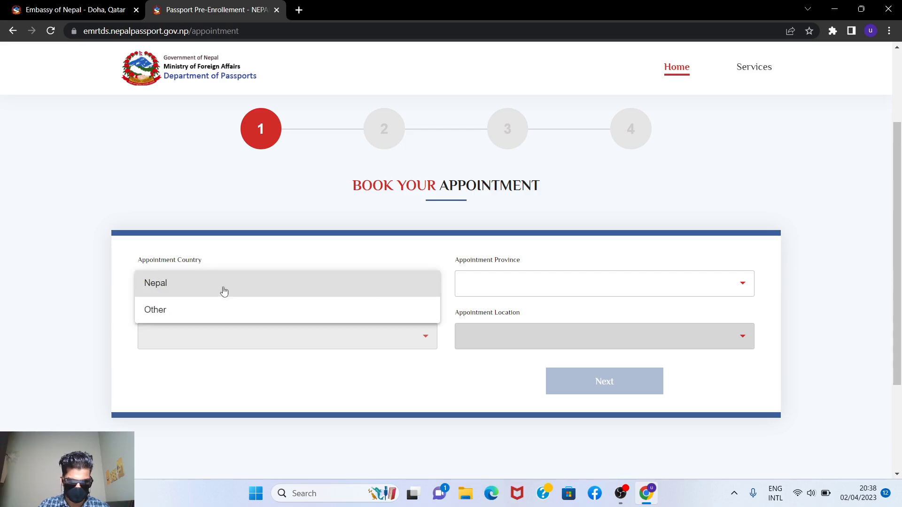
{"action": "left_click", "coordinate": [165, 309]}
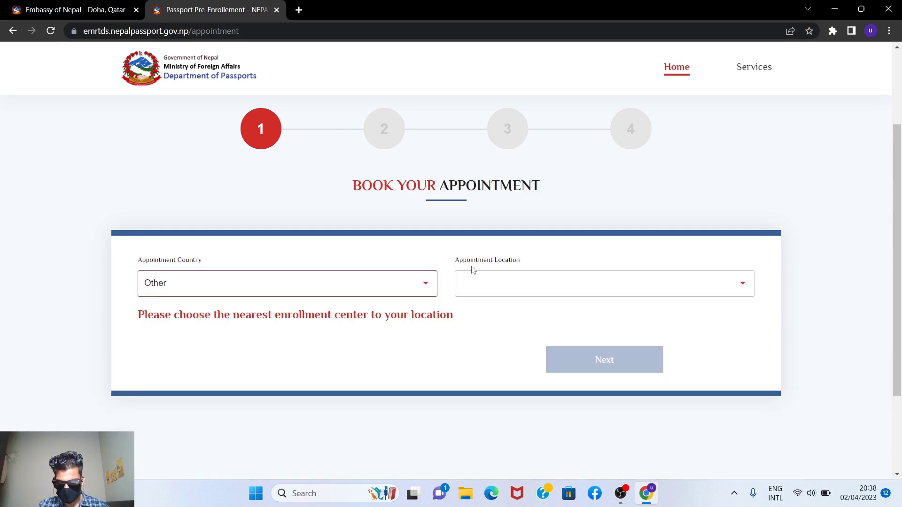
{"action": "left_click", "coordinate": [738, 284]}
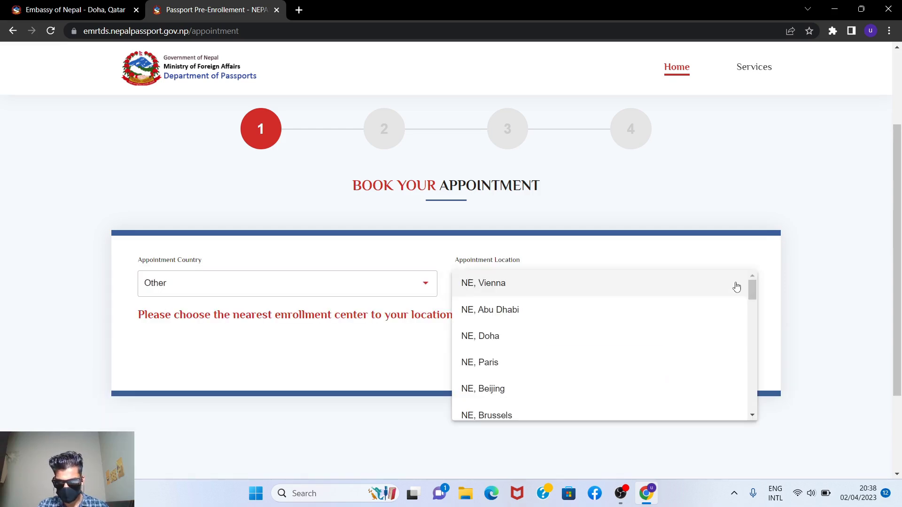
{"action": "left_click", "coordinate": [505, 337]}
Book the appointment for 4 April 2023 at 10:00 AM.
{"action": "scroll", "coordinate": [254, 334], "scroll_direction": "down", "scroll_amount": 3}
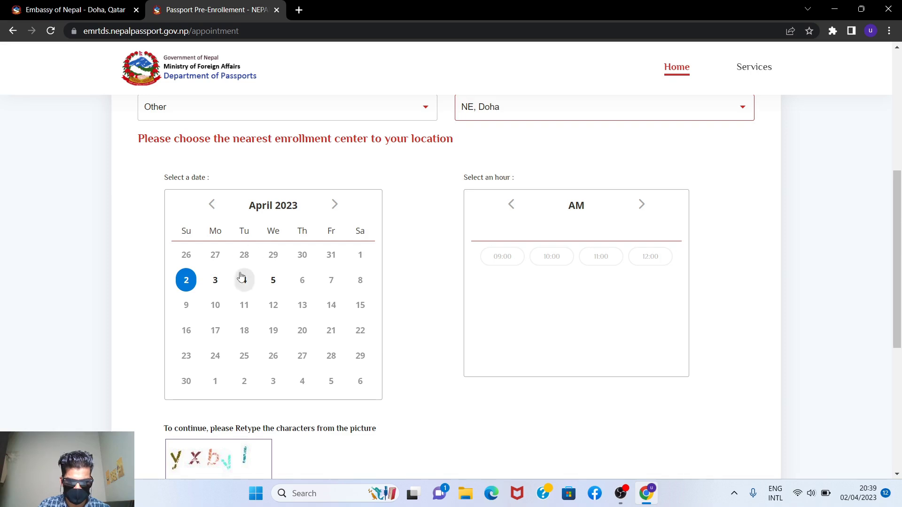
{"action": "left_click", "coordinate": [244, 281]}
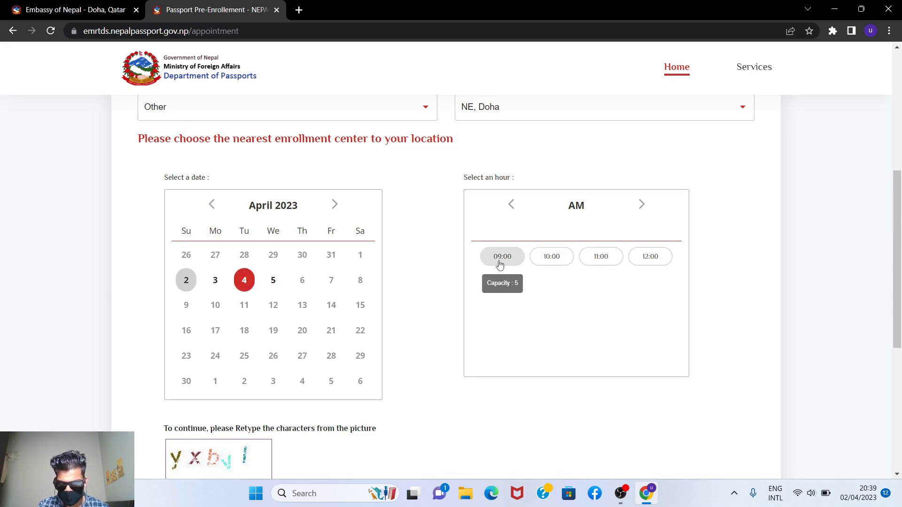
{"action": "left_click", "coordinate": [552, 263]}
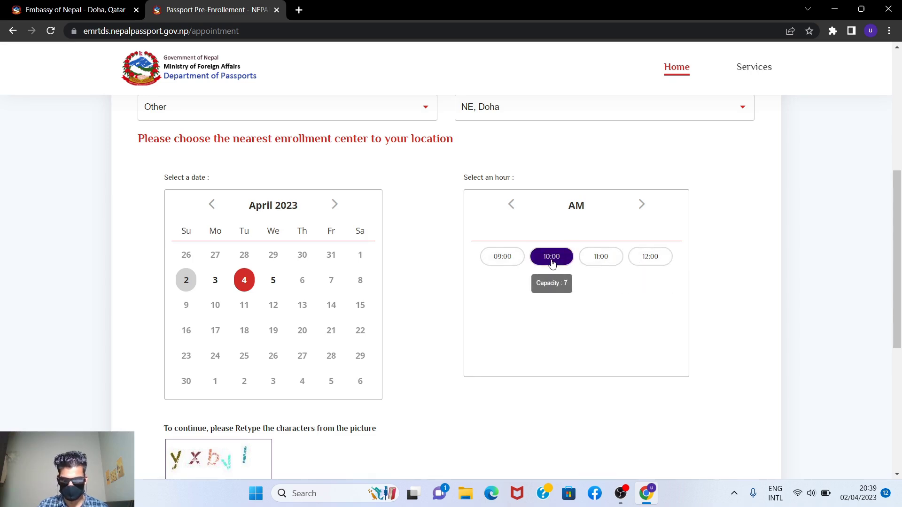
Enter the CAPTCHA verification characters from the picture and continue to the application form.
{"action": "scroll", "coordinate": [389, 351], "scroll_direction": "down", "scroll_amount": 5}
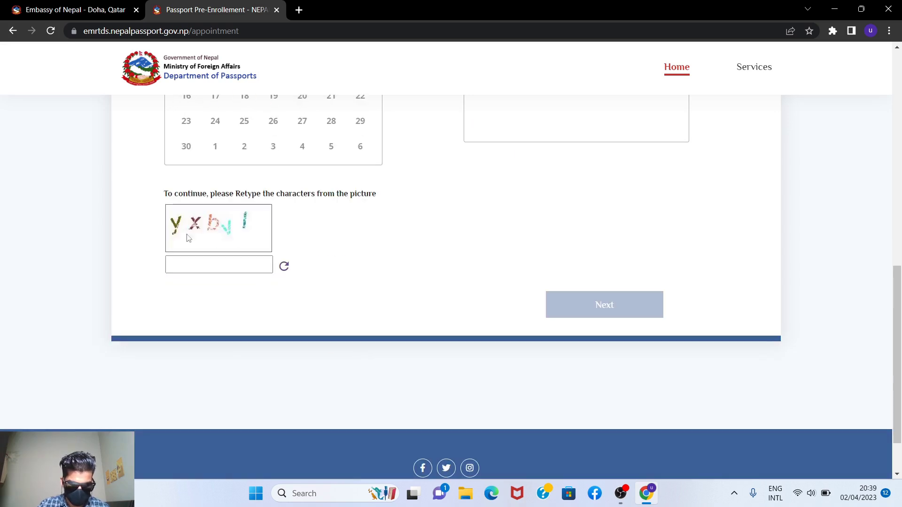
{"action": "left_click", "coordinate": [226, 257]}
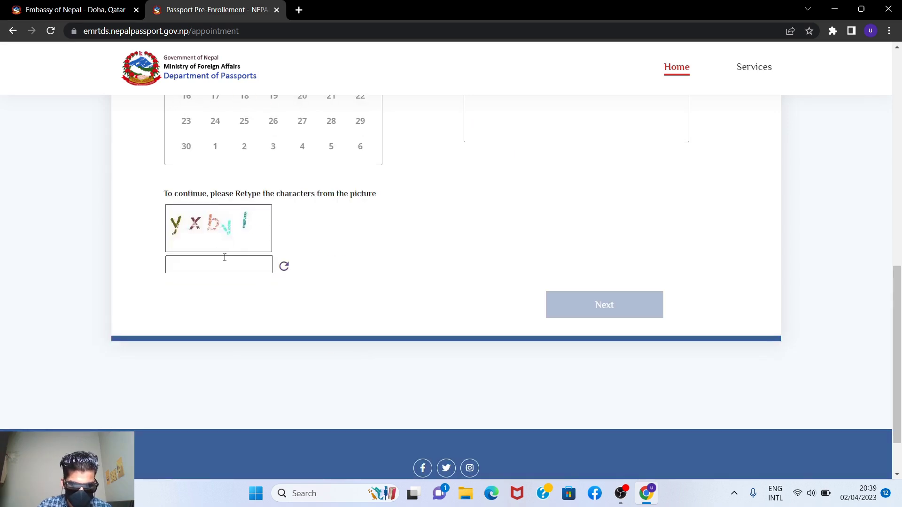
{"action": "left_click", "coordinate": [221, 263]}
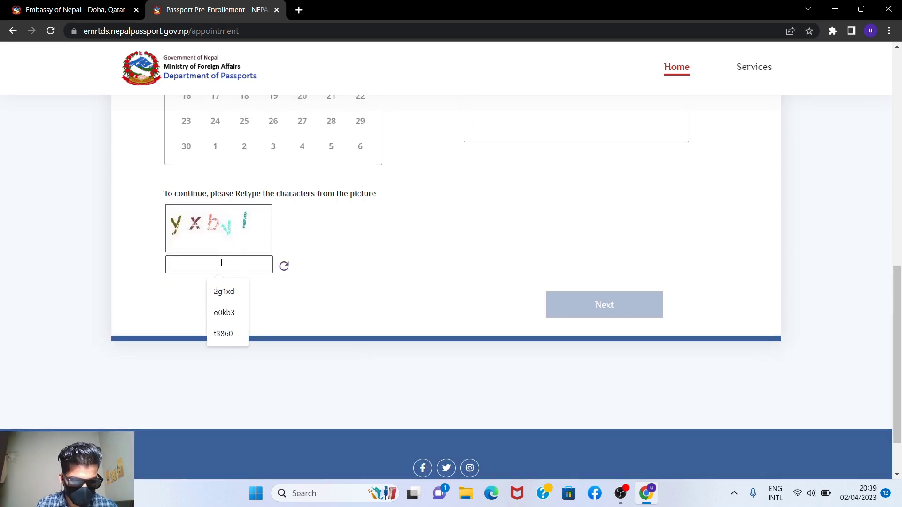
{"action": "type", "text": "yxbvl"}
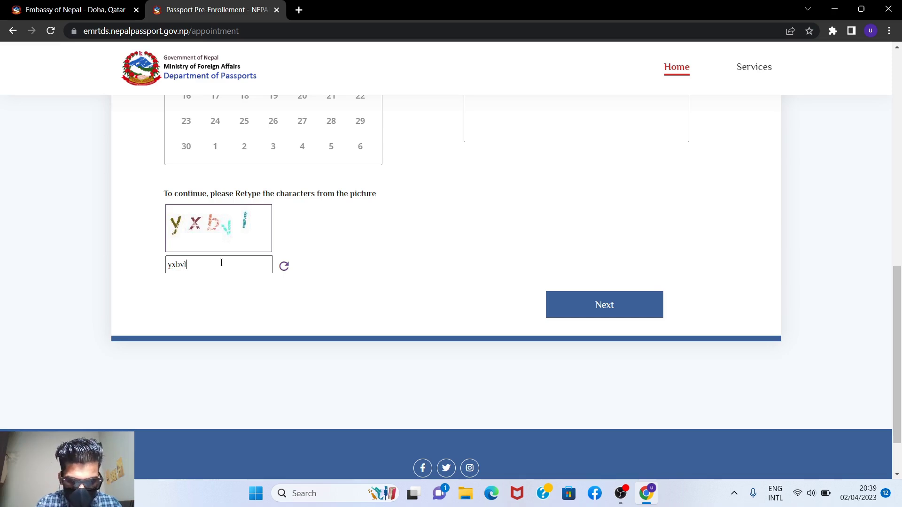
{"action": "left_click", "coordinate": [604, 306]}
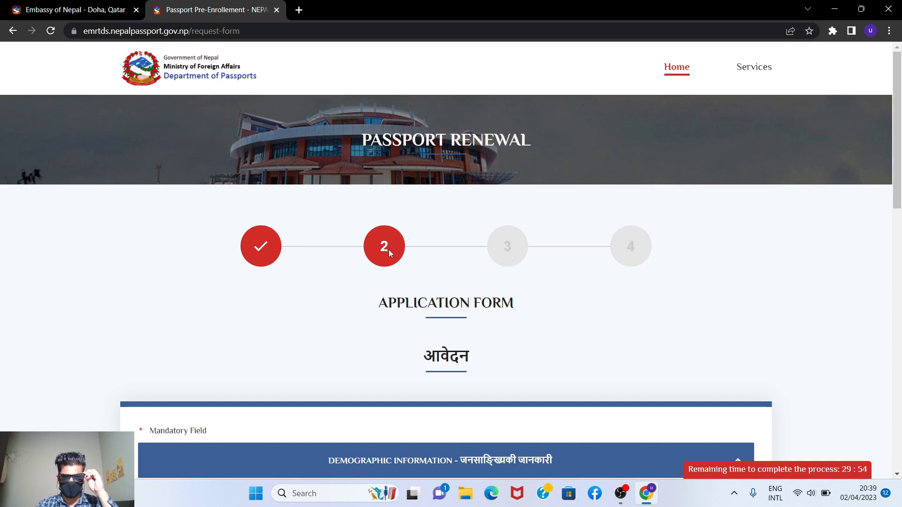
Review the fields required under Demographic Information in the application form, and collapse that section.
{"action": "scroll", "coordinate": [377, 282], "scroll_direction": "down", "scroll_amount": 2}
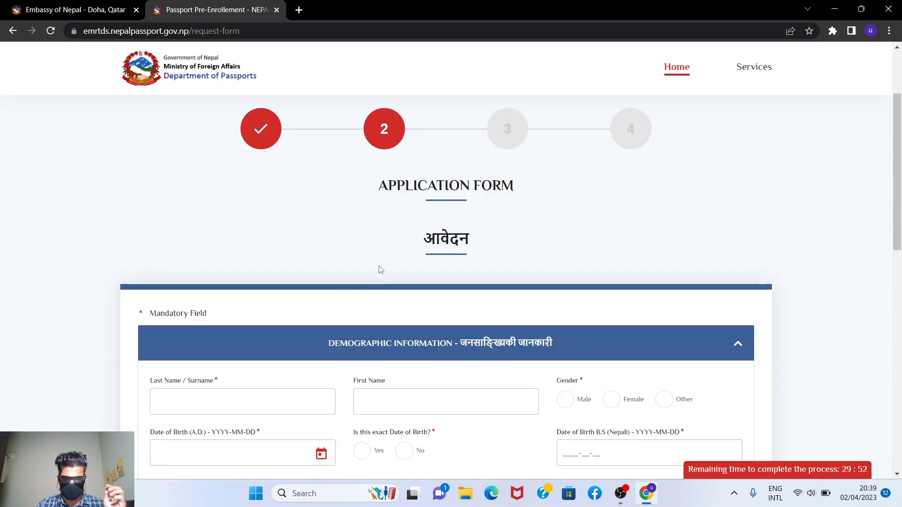
{"action": "scroll", "coordinate": [325, 295], "scroll_direction": "down", "scroll_amount": 3}
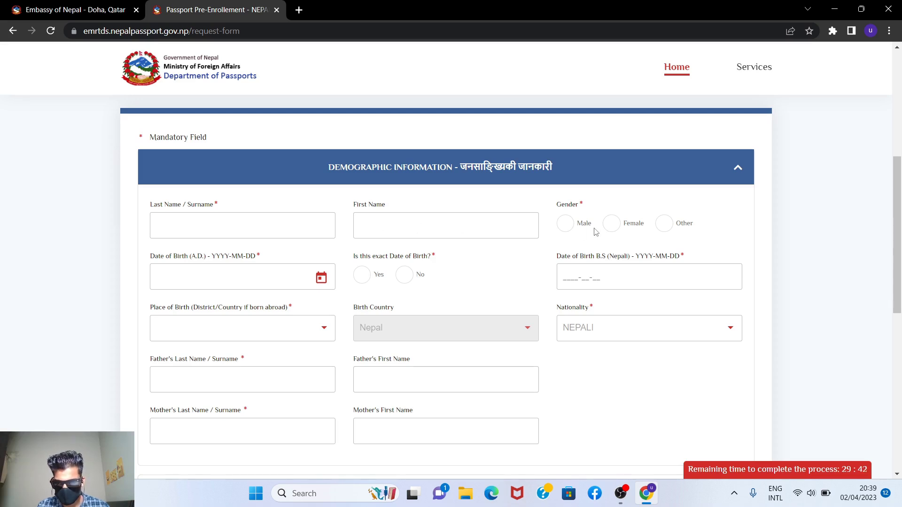
{"action": "scroll", "coordinate": [179, 270], "scroll_direction": "down", "scroll_amount": 1}
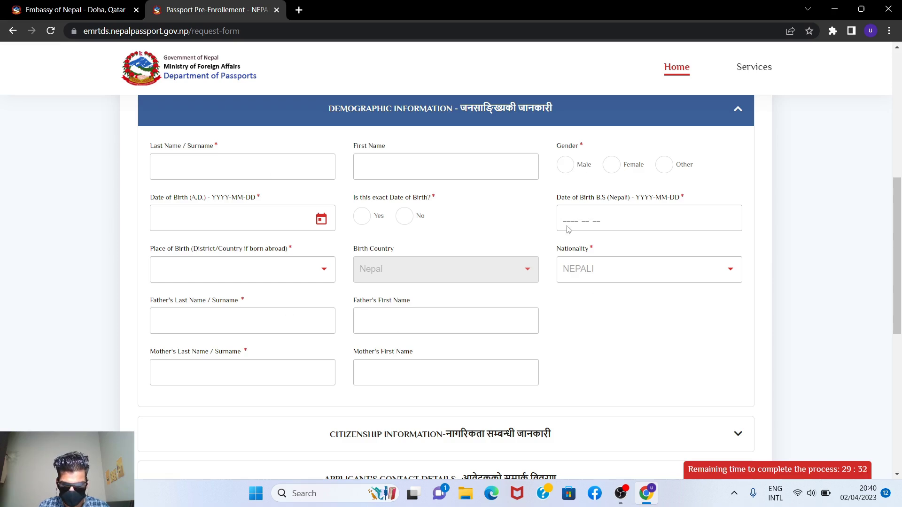
{"action": "scroll", "coordinate": [302, 312], "scroll_direction": "down", "scroll_amount": 2}
{"action": "scroll", "coordinate": [322, 282], "scroll_direction": "up", "scroll_amount": 3}
{"action": "left_click", "coordinate": [724, 167]}
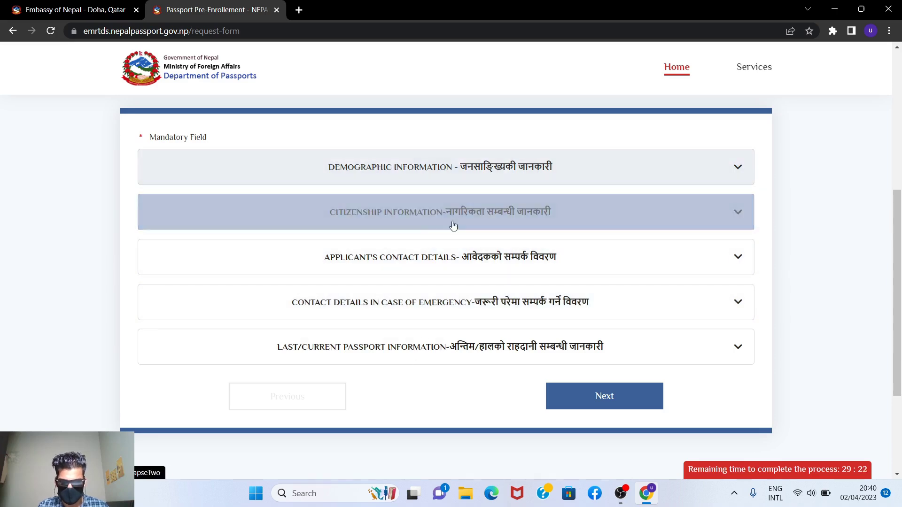
Expand the Citizenship Information section, review its fields and collapse it.
{"action": "left_click", "coordinate": [452, 225]}
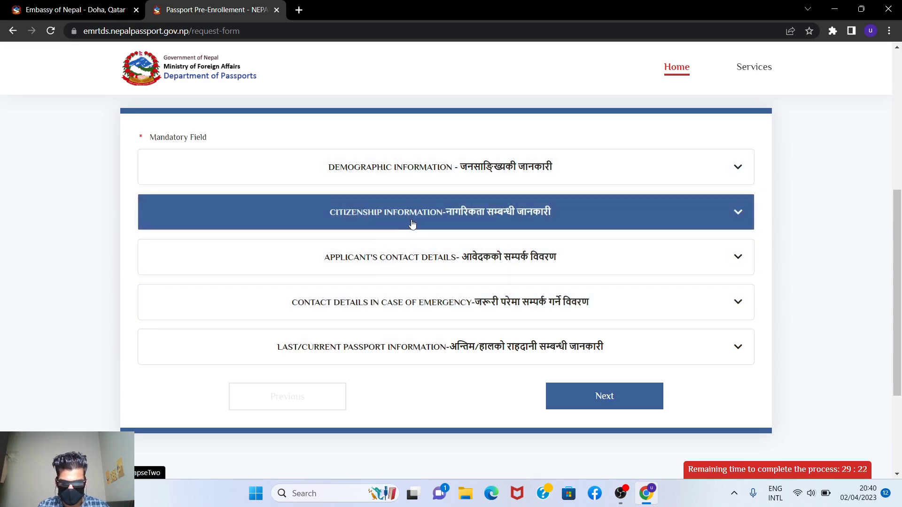
{"action": "left_click", "coordinate": [559, 217]}
{"action": "scroll", "coordinate": [249, 260], "scroll_direction": "down", "scroll_amount": 1}
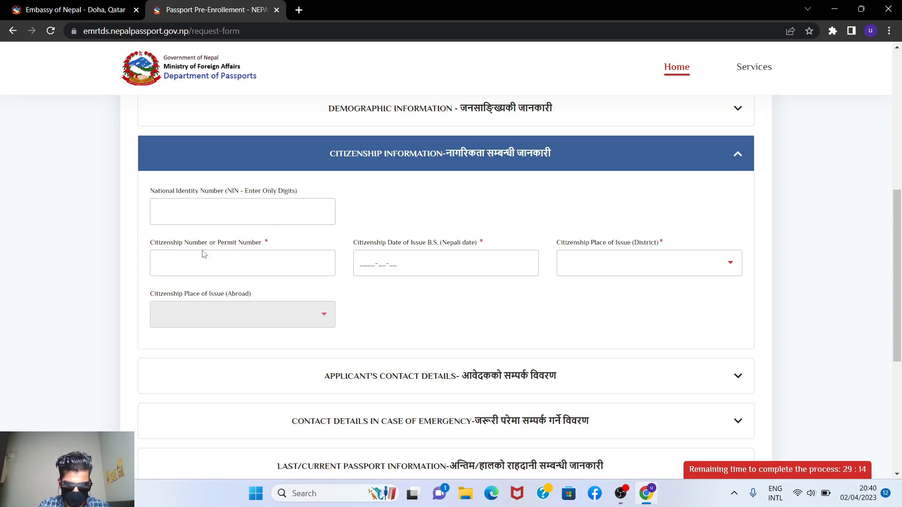
{"action": "scroll", "coordinate": [304, 298], "scroll_direction": "down", "scroll_amount": 1}
{"action": "scroll", "coordinate": [564, 219], "scroll_direction": "up", "scroll_amount": 1}
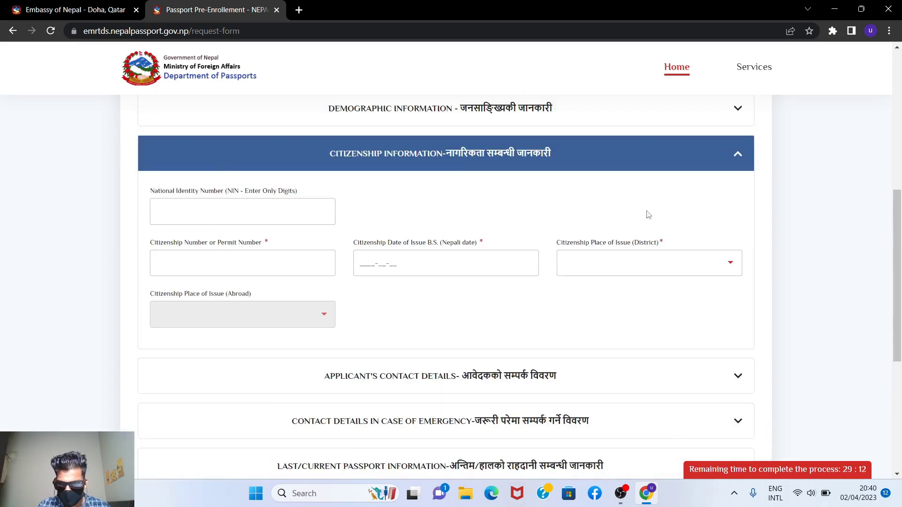
{"action": "left_click", "coordinate": [680, 159]}
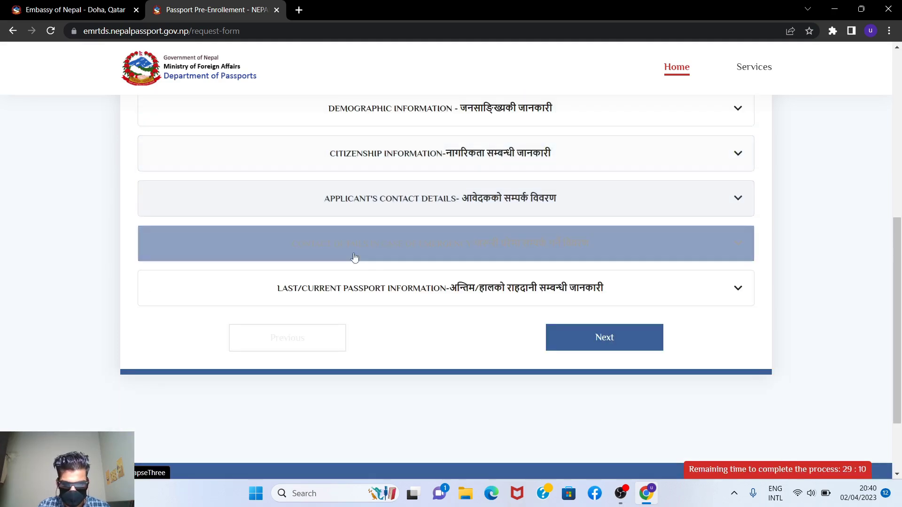
Expand the Contact Details in Case of Emergency section, review its fields and collapse it.
{"action": "left_click", "coordinate": [588, 247]}
{"action": "scroll", "coordinate": [218, 294], "scroll_direction": "down", "scroll_amount": 3}
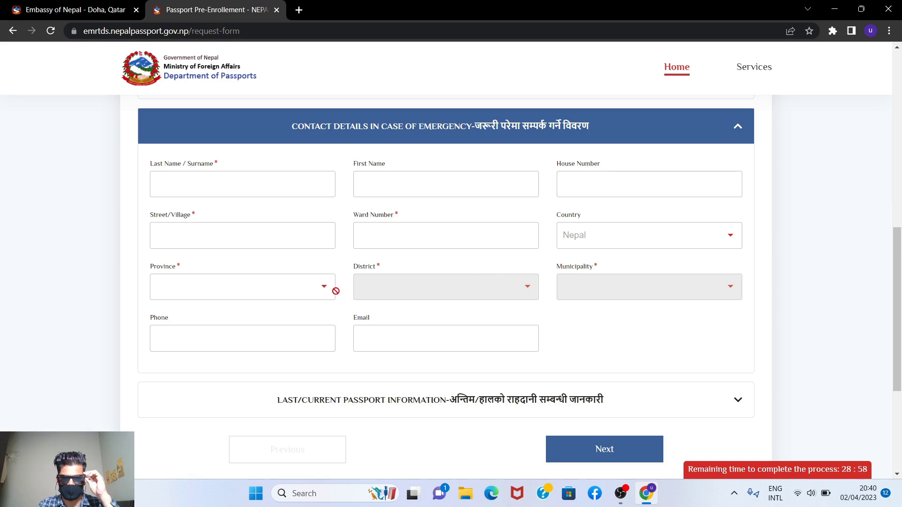
{"action": "scroll", "coordinate": [456, 235], "scroll_direction": "up", "scroll_amount": 1}
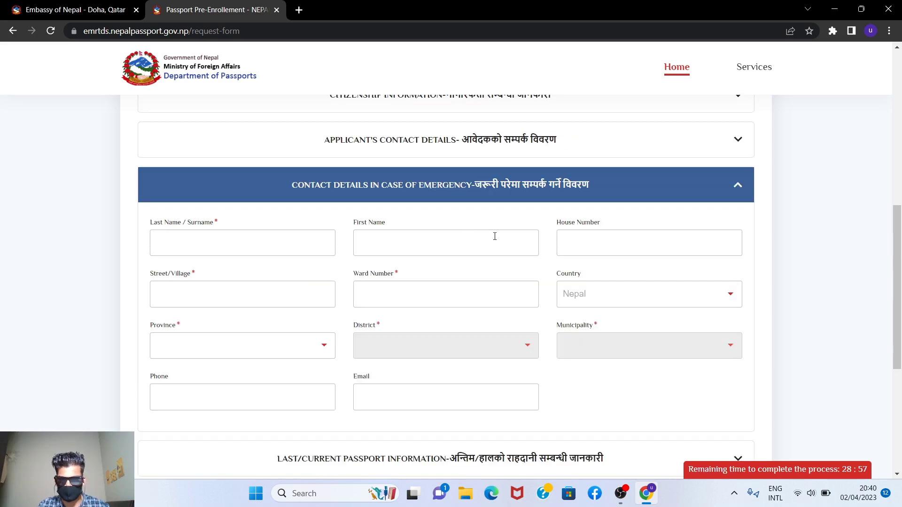
{"action": "left_click", "coordinate": [563, 187]}
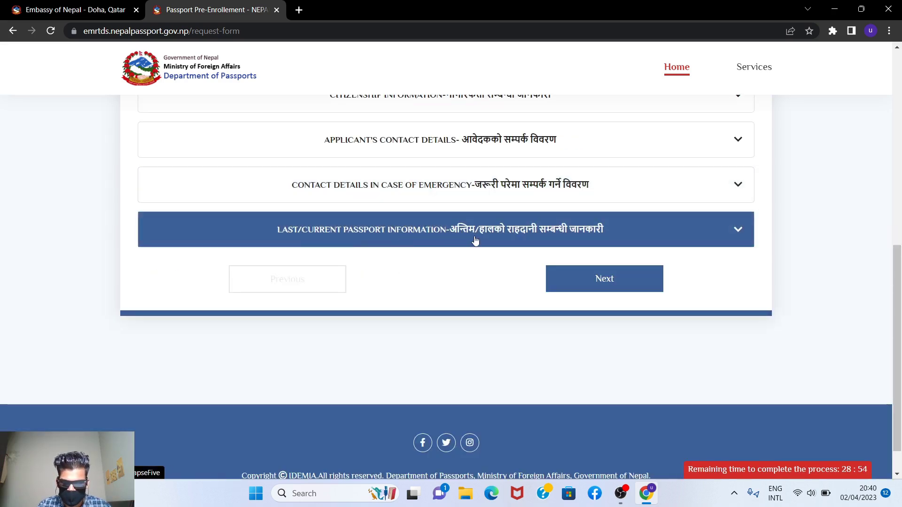
Expand the Last/Current Passport Information section, review its fields and collapse it.
{"action": "left_click", "coordinate": [499, 232]}
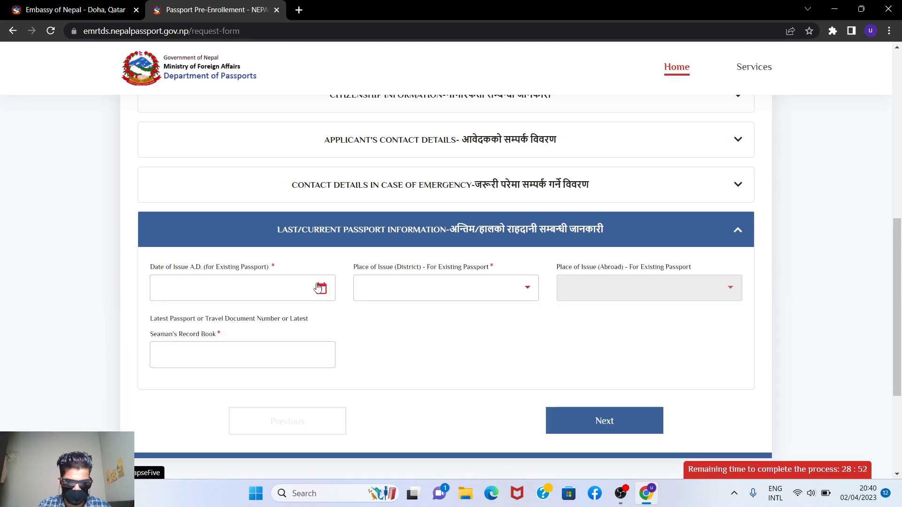
{"action": "scroll", "coordinate": [244, 289], "scroll_direction": "down", "scroll_amount": 1}
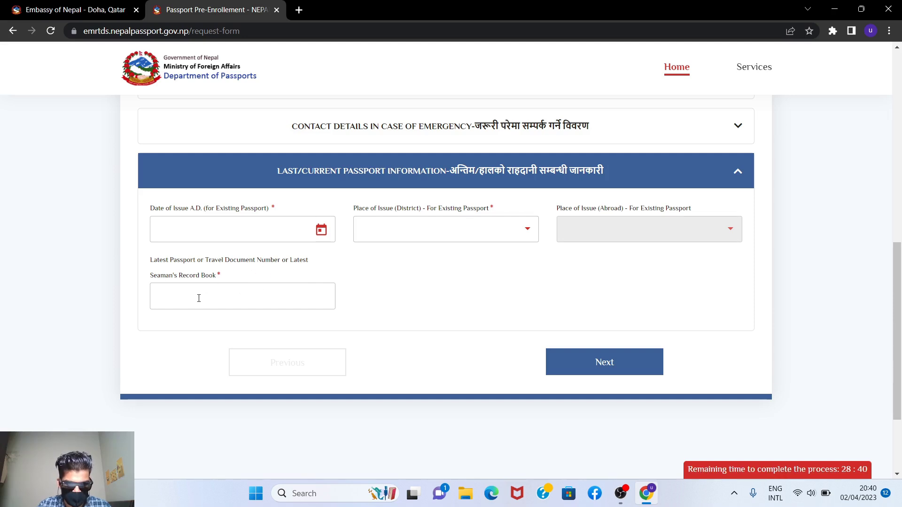
{"action": "left_click", "coordinate": [716, 177]}
{"action": "scroll", "coordinate": [488, 218], "scroll_direction": "up", "scroll_amount": 3}
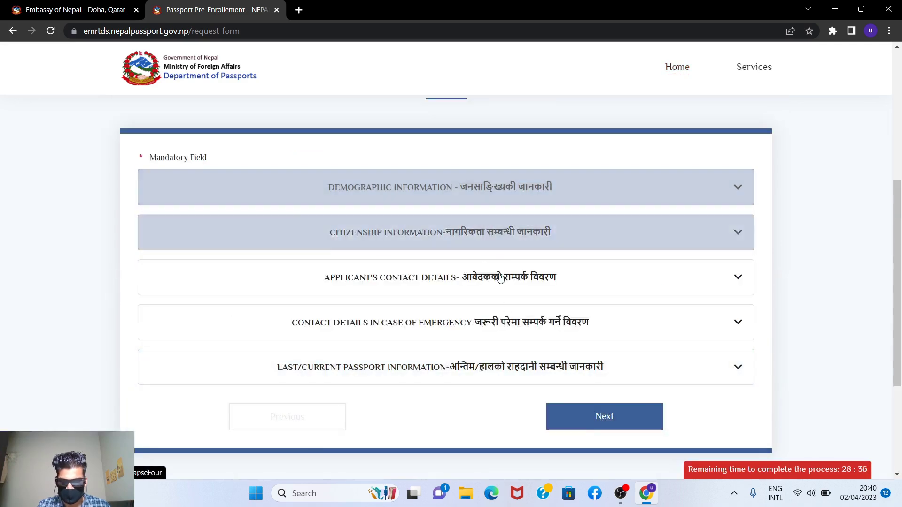
Expand the Demographic Information section again, review its name, birth, nationality and parents' fields, and collapse it.
{"action": "left_click", "coordinate": [464, 191]}
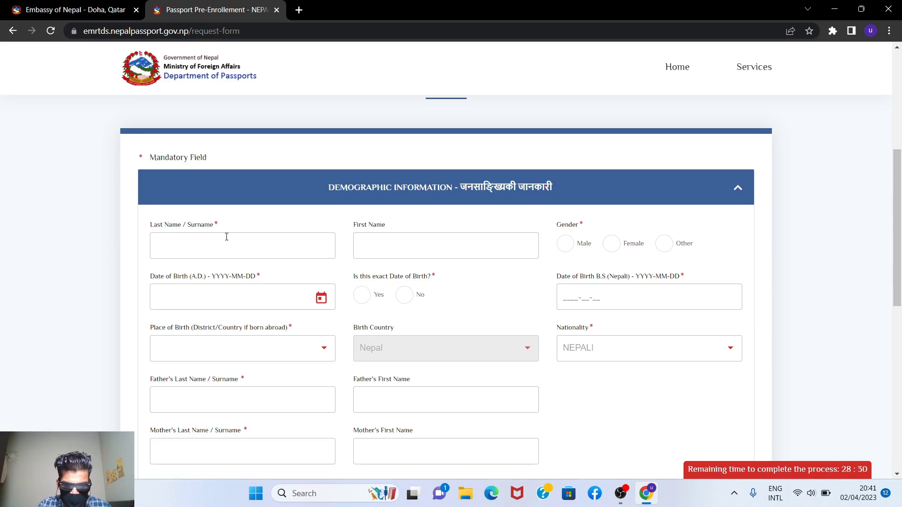
{"action": "scroll", "coordinate": [423, 376], "scroll_direction": "down", "scroll_amount": 2}
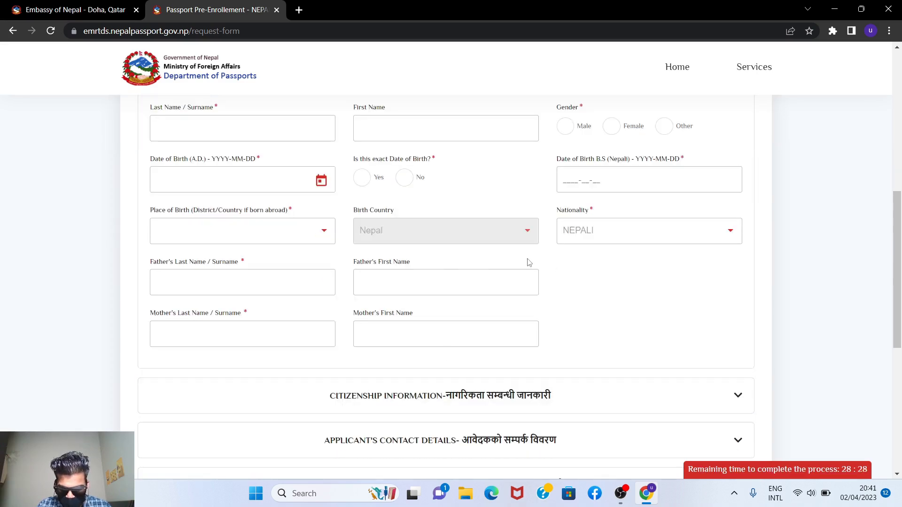
{"action": "scroll", "coordinate": [50, 207], "scroll_direction": "up", "scroll_amount": 5}
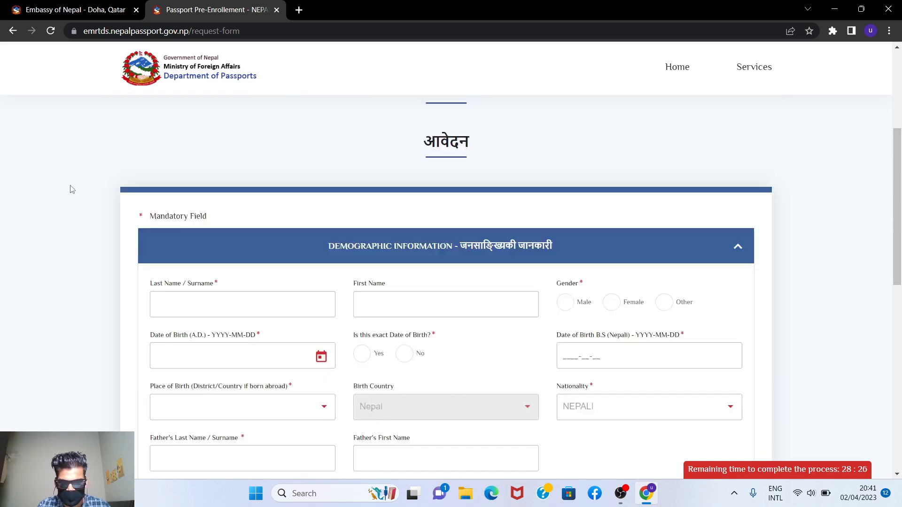
{"action": "scroll", "coordinate": [241, 303], "scroll_direction": "down", "scroll_amount": 2}
{"action": "scroll", "coordinate": [277, 284], "scroll_direction": "up", "scroll_amount": 2}
{"action": "left_click", "coordinate": [555, 305]}
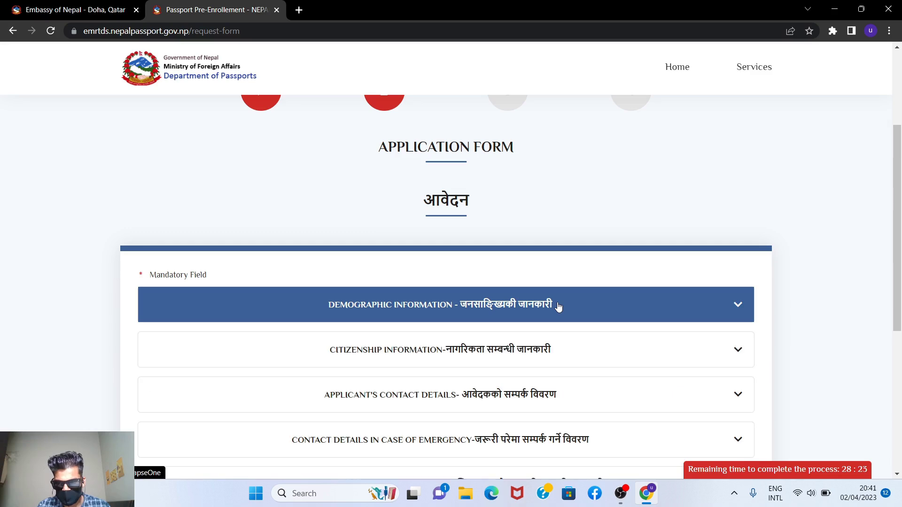
Try to advance from the unfilled application form to the next stage, and dismiss the dialog.
{"action": "scroll", "coordinate": [418, 346], "scroll_direction": "down", "scroll_amount": 3}
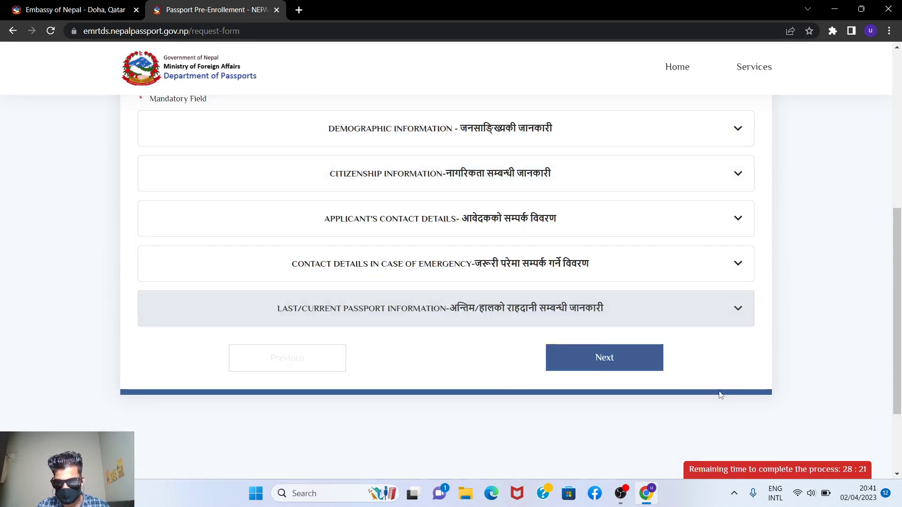
{"action": "scroll", "coordinate": [486, 246], "scroll_direction": "up", "scroll_amount": 2}
{"action": "scroll", "coordinate": [486, 247], "scroll_direction": "down", "scroll_amount": 2}
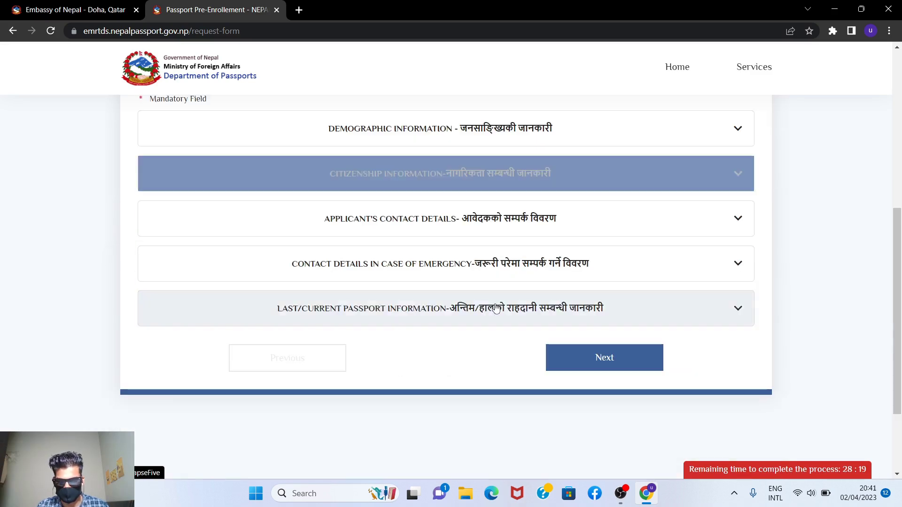
{"action": "left_click", "coordinate": [601, 360]}
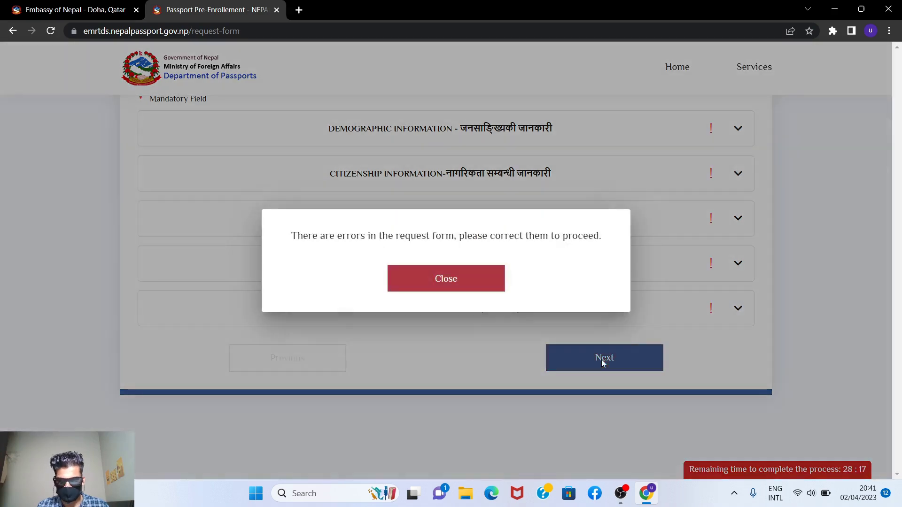
{"action": "left_click", "coordinate": [450, 280]}
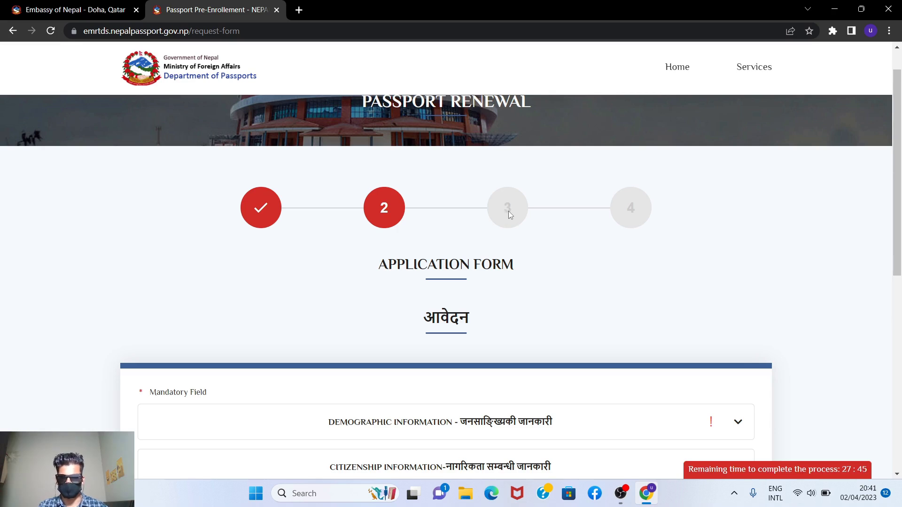
Look over the application form page, from the four-stage progress indicator through the list of information sections.
{"action": "scroll", "coordinate": [511, 268], "scroll_direction": "down", "scroll_amount": 1}
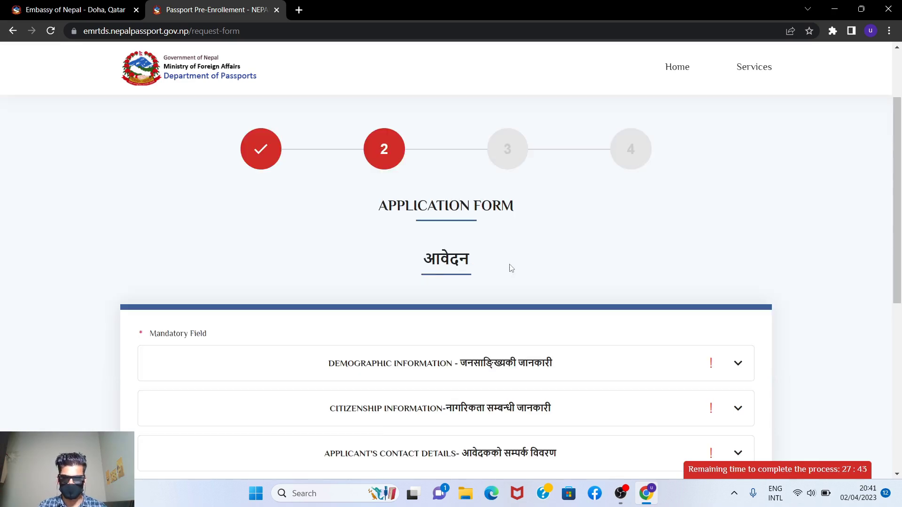
{"action": "scroll", "coordinate": [511, 268], "scroll_direction": "up", "scroll_amount": 1}
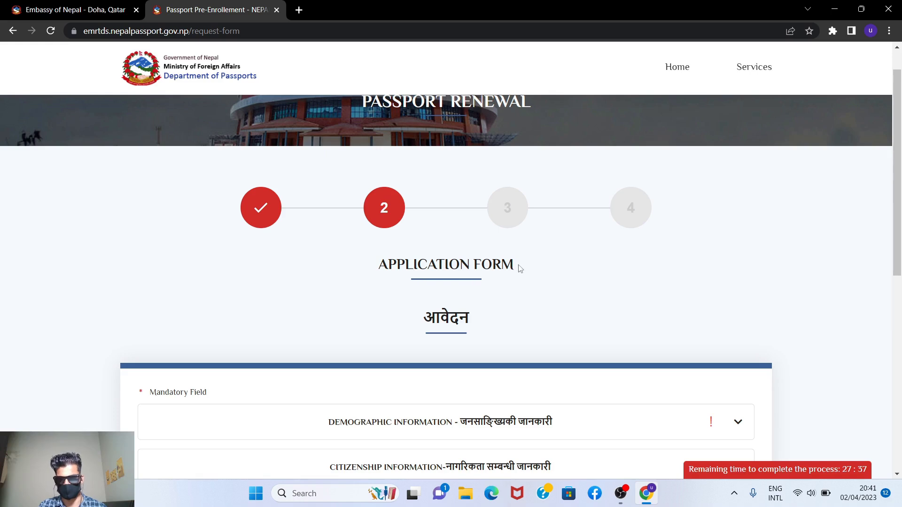
{"action": "scroll", "coordinate": [501, 276], "scroll_direction": "up", "scroll_amount": 1}
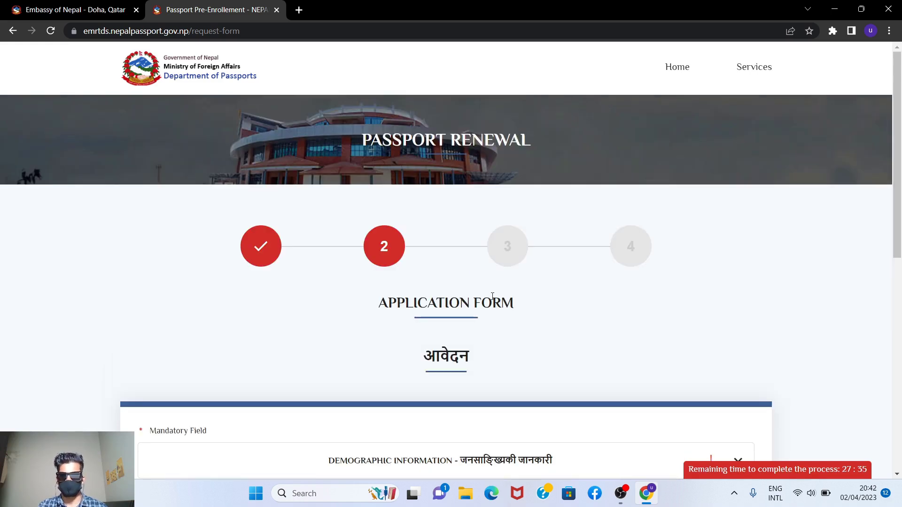
{"action": "scroll", "coordinate": [492, 316], "scroll_direction": "down", "scroll_amount": 10}
{"action": "scroll", "coordinate": [503, 235], "scroll_direction": "up", "scroll_amount": 12}
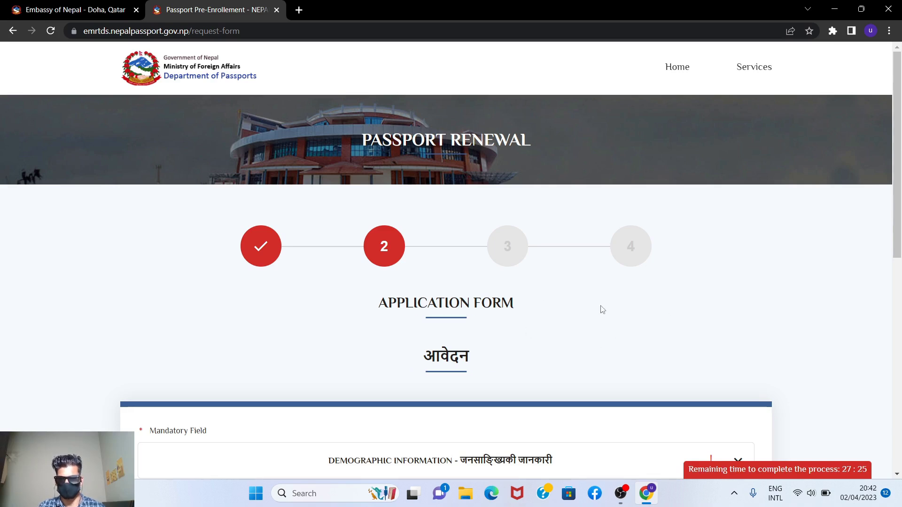
{"action": "scroll", "coordinate": [582, 292], "scroll_direction": "down", "scroll_amount": 3}
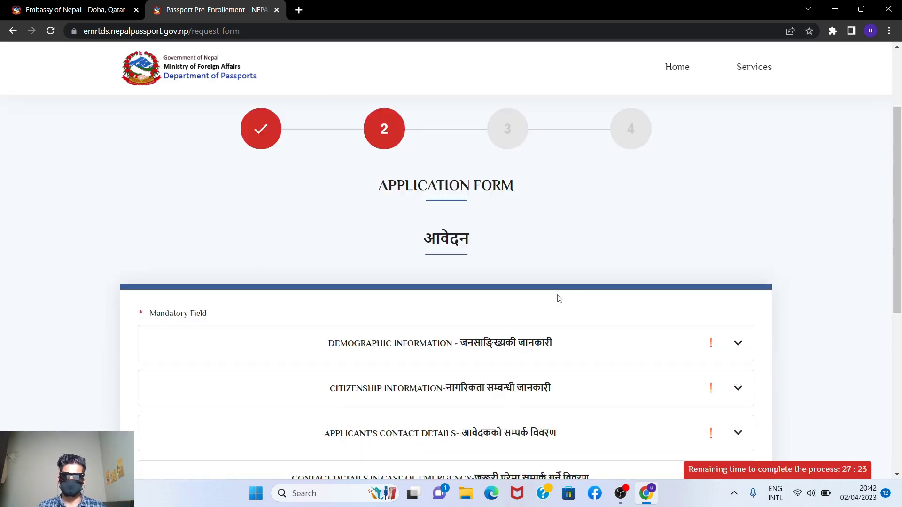
{"action": "scroll", "coordinate": [559, 299], "scroll_direction": "down", "scroll_amount": 4}
{"action": "scroll", "coordinate": [554, 301], "scroll_direction": "up", "scroll_amount": 5}
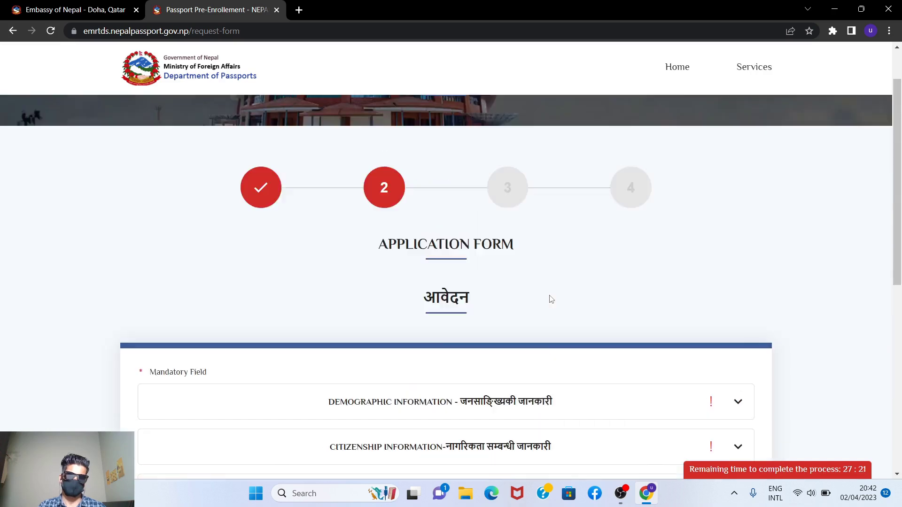
{"action": "scroll", "coordinate": [551, 299], "scroll_direction": "up", "scroll_amount": 1}
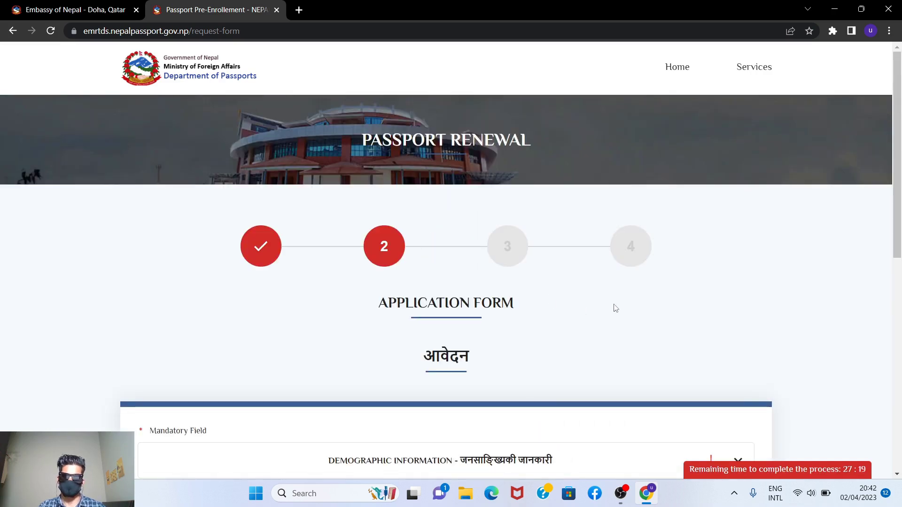